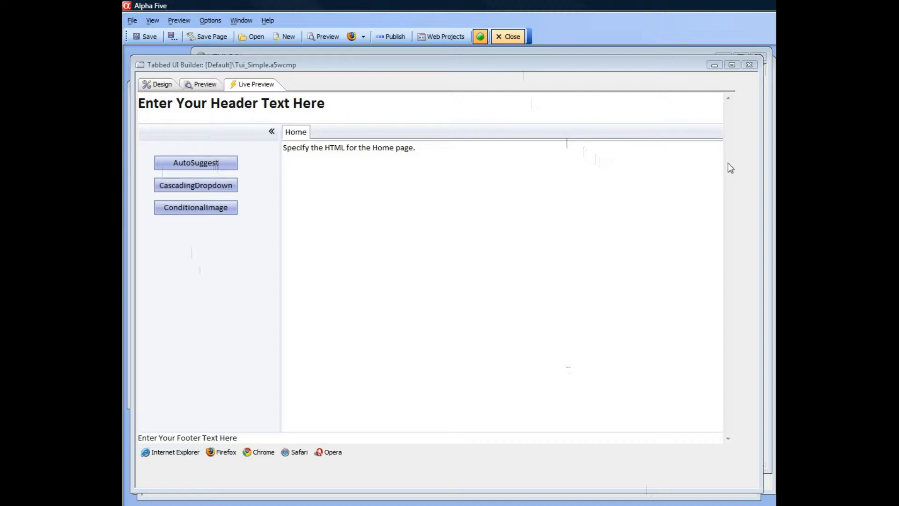
Step: Collapse the buttons panel in the Tui_Simple live preview and expand it again
left_click(270, 132)
left_click(271, 133)
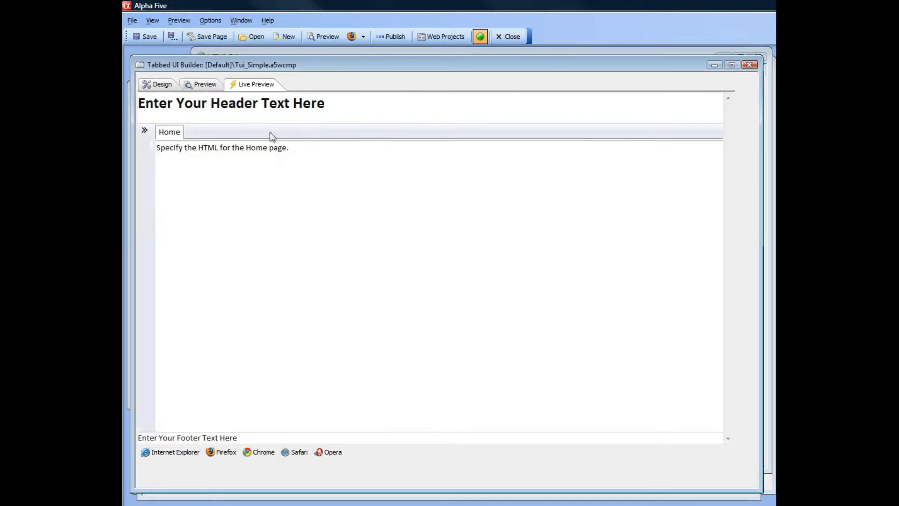
left_click(143, 134)
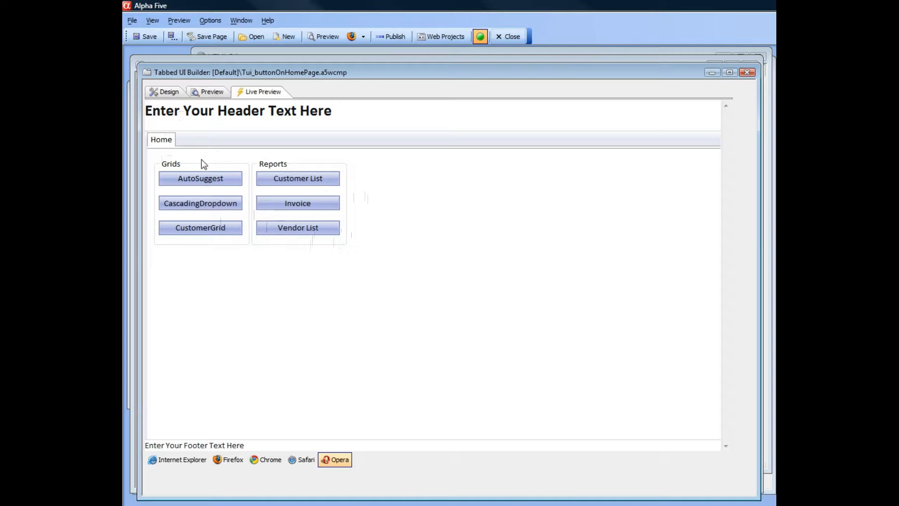
Step: Test the Home page buttons by opening AutoSuggest, CascadingDropdown and Vendor List in separate panes, returning to Home after each
left_click(202, 179)
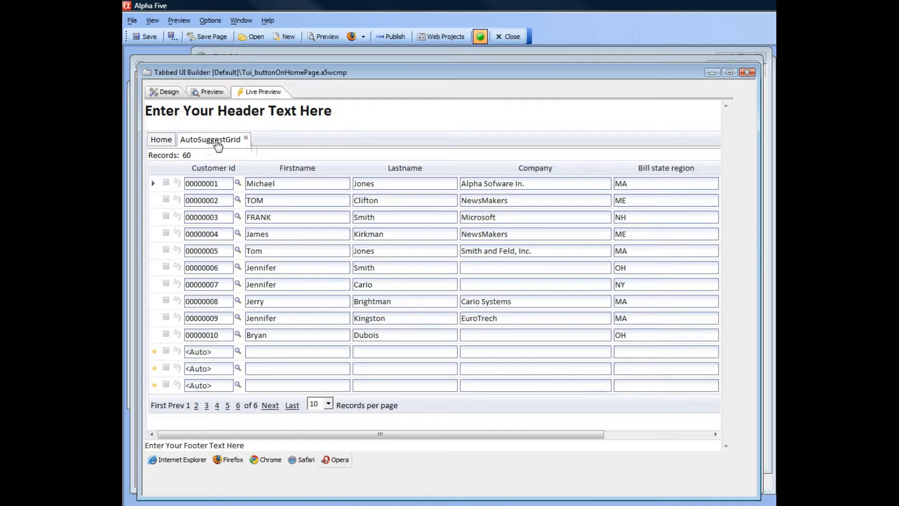
left_click(160, 139)
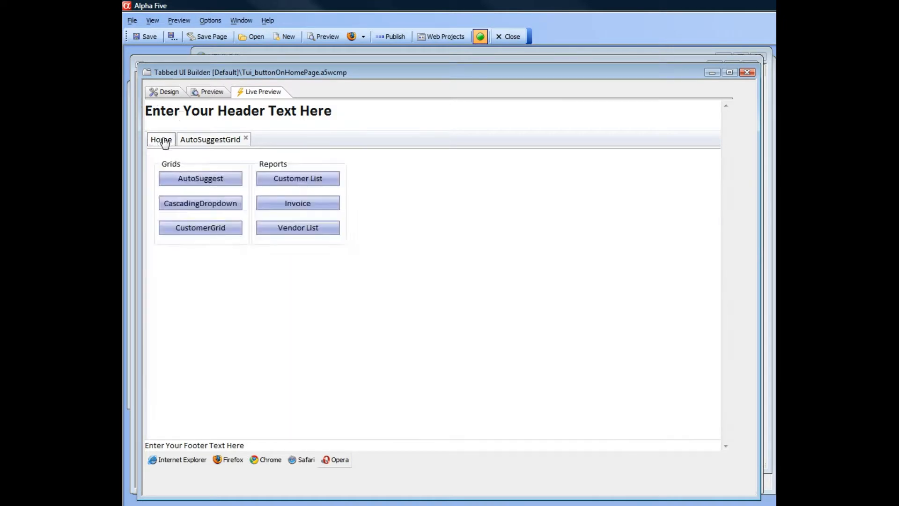
left_click(197, 205)
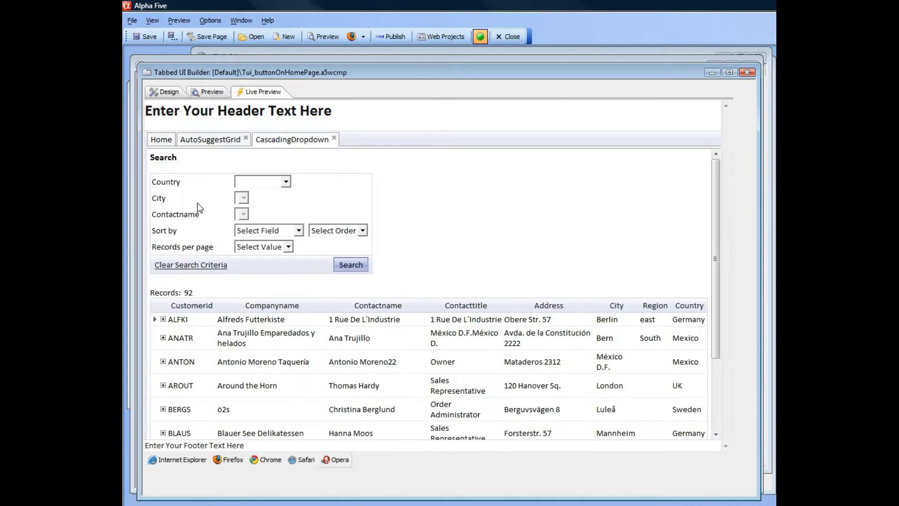
left_click(158, 143)
left_click(277, 229)
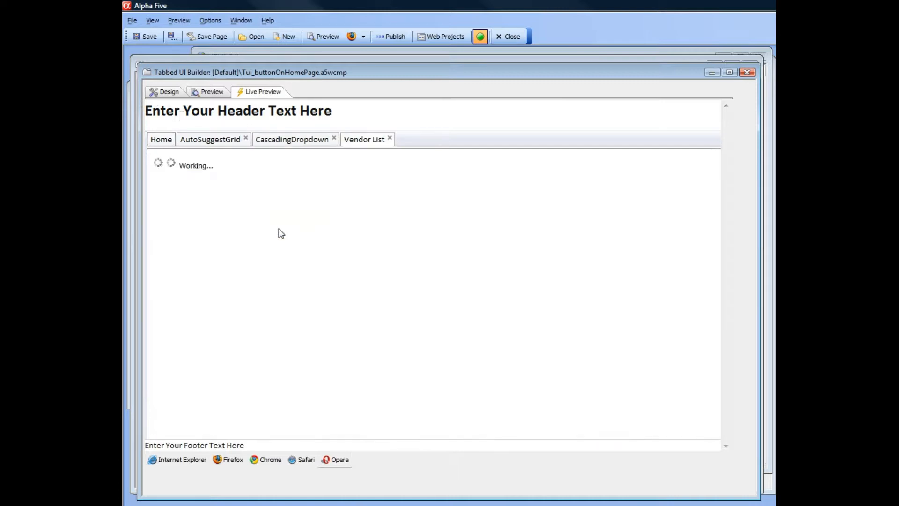
left_click(161, 143)
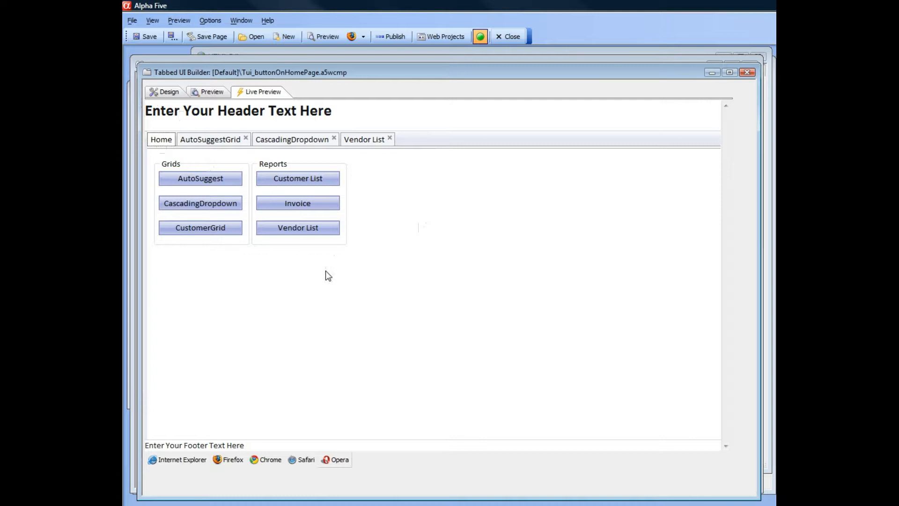
Step: Inspect the tabbed UI's controls and properties in design mode, including its Buttons panel style and Home page HTML source
left_click(162, 93)
left_click(182, 132)
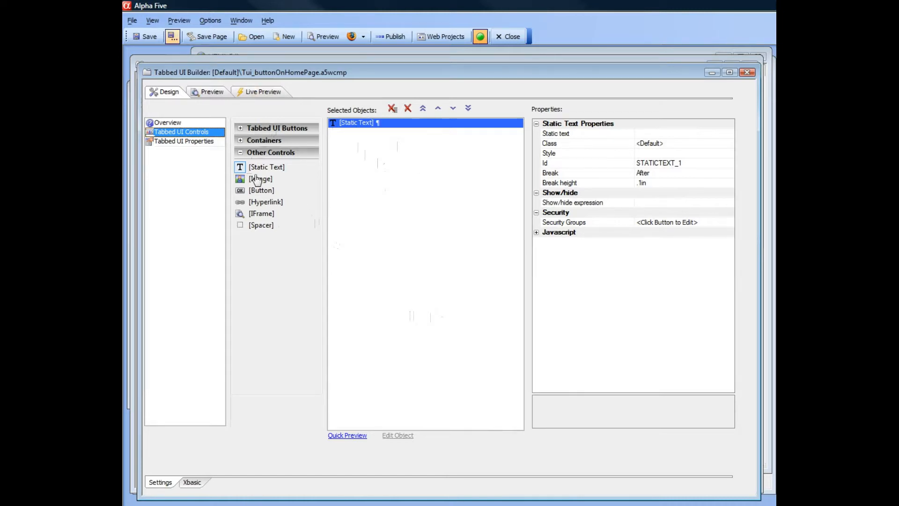
left_click(204, 141)
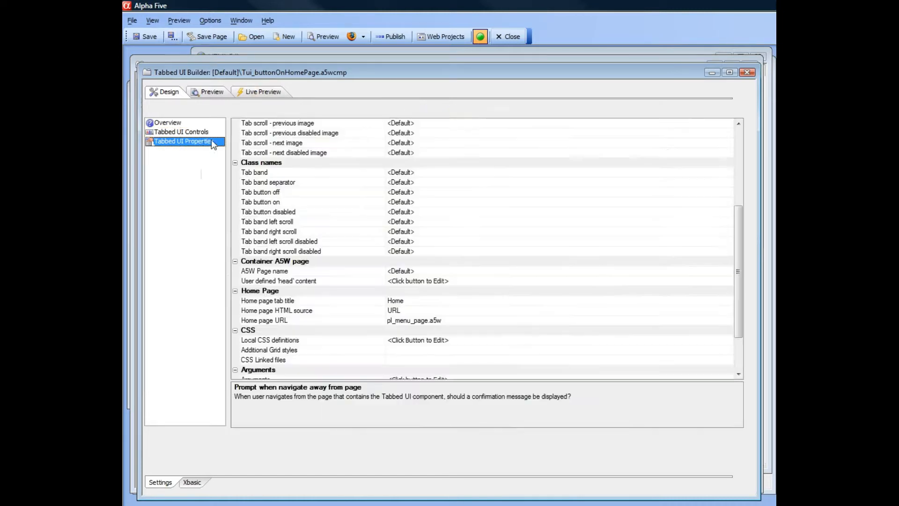
scroll(740, 207, "up", 5)
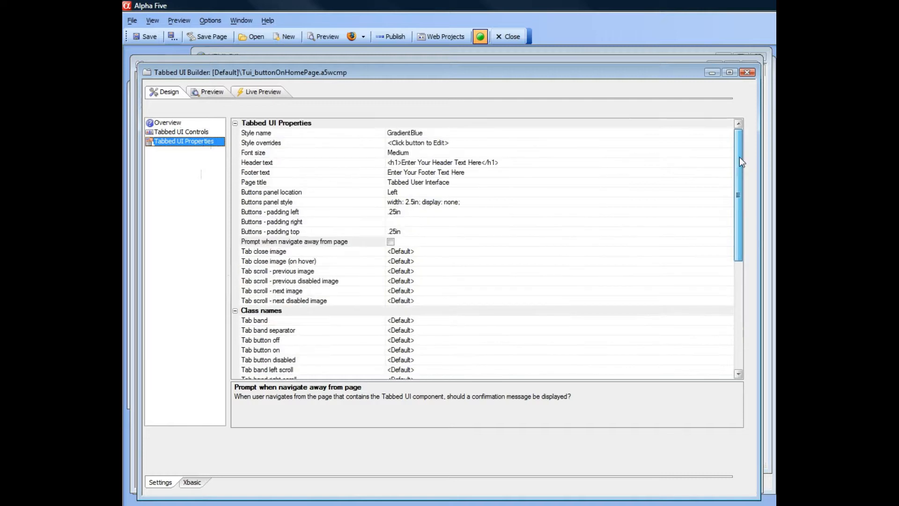
left_click(265, 206)
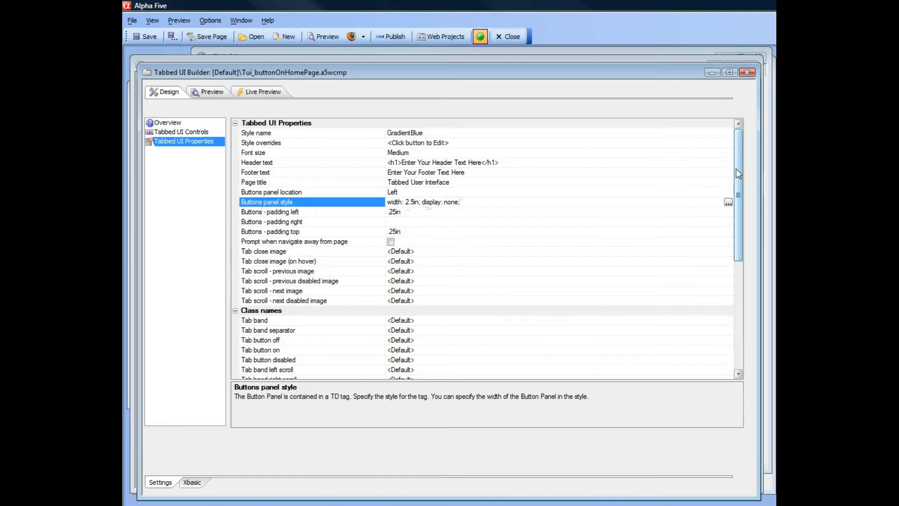
left_click_drag(737, 170, 760, 275)
left_click(384, 251)
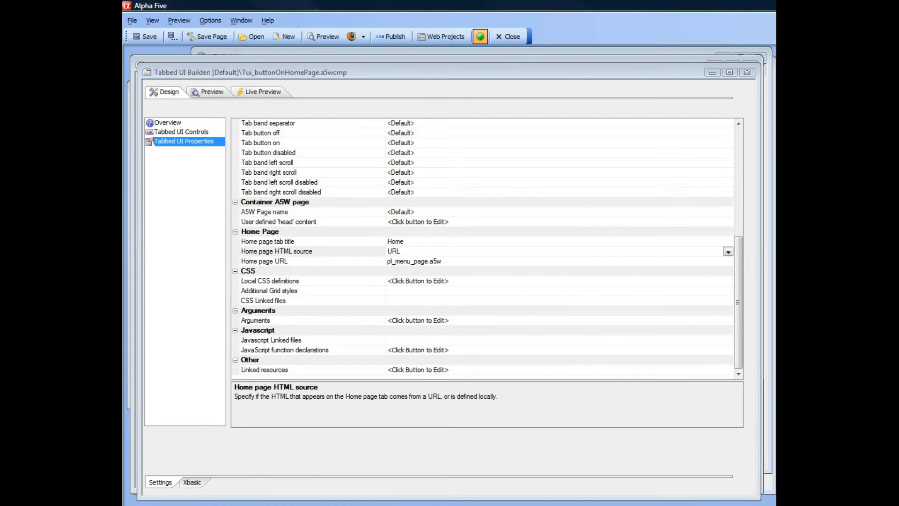
Step: Switch to the PI_menu page layout's design and review the grid and report parts inside its Grids and Reports frames
key("alt+Tab")
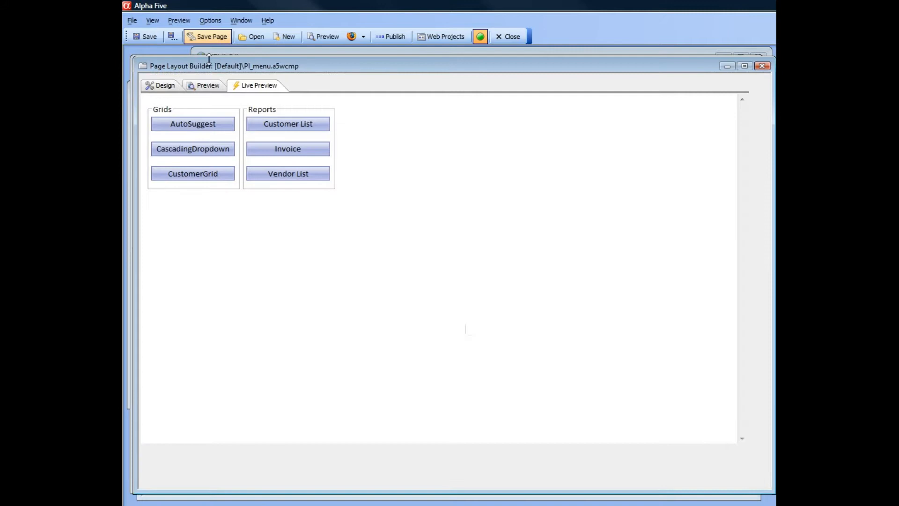
left_click(160, 86)
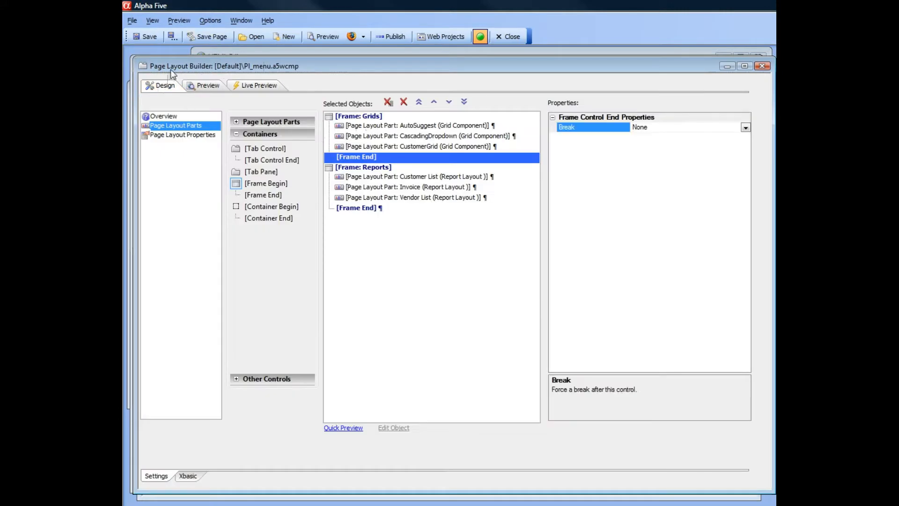
left_click(359, 130)
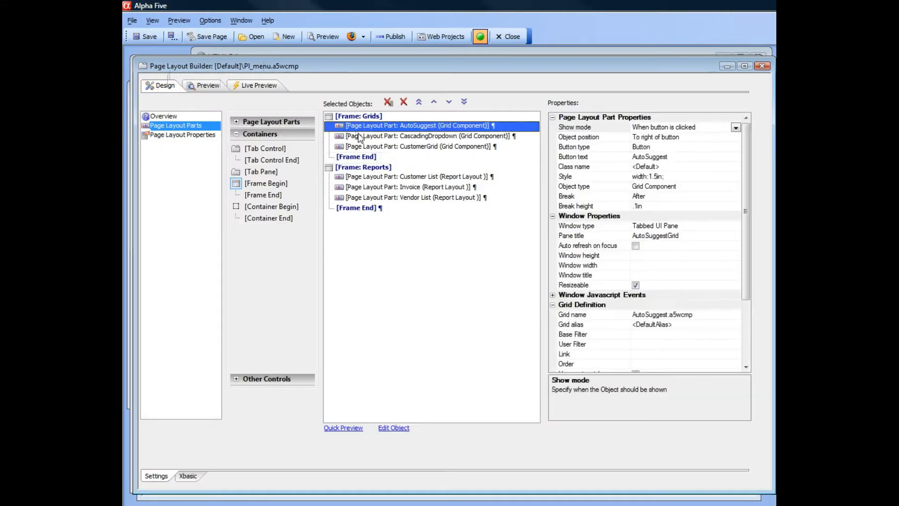
left_click(358, 136)
left_click(364, 177)
left_click(365, 187)
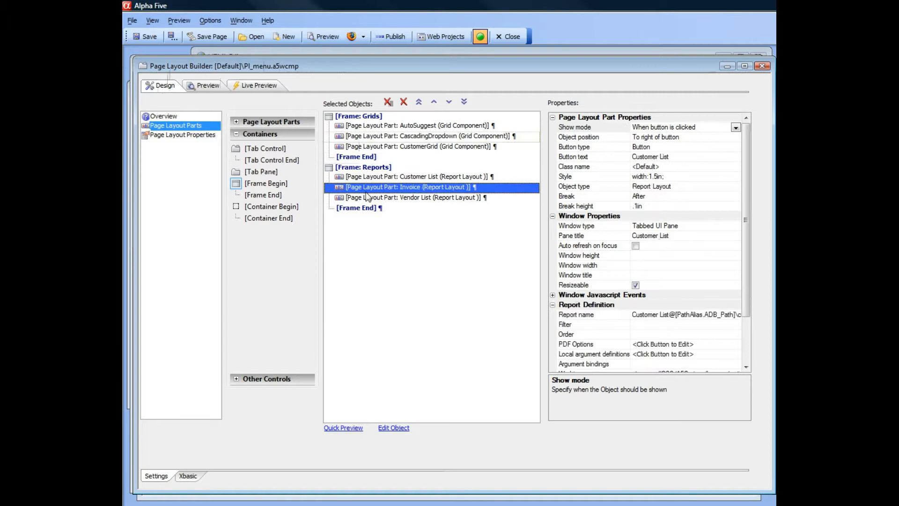
left_click(370, 198)
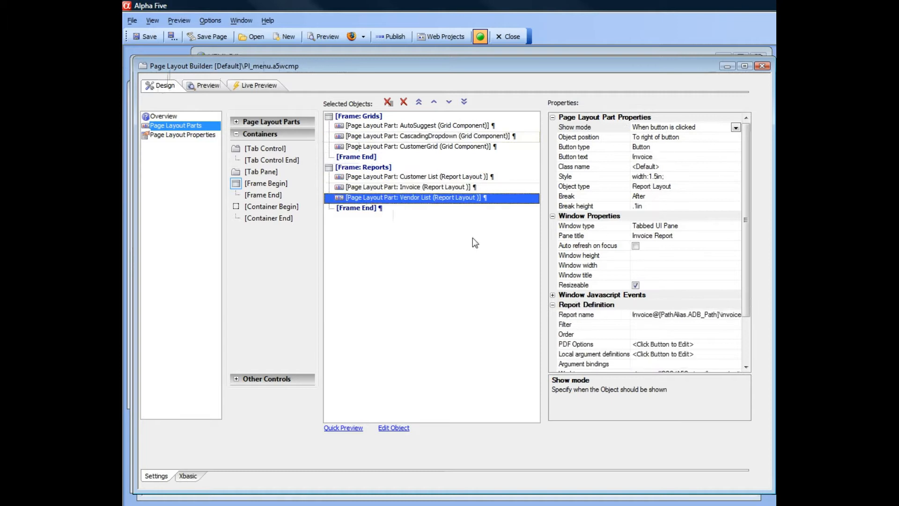
Step: Set the AutoSuggest part's Show mode to When button is clicked and check the CascadingDropdown and CustomerGrid parts' settings
left_click(375, 127)
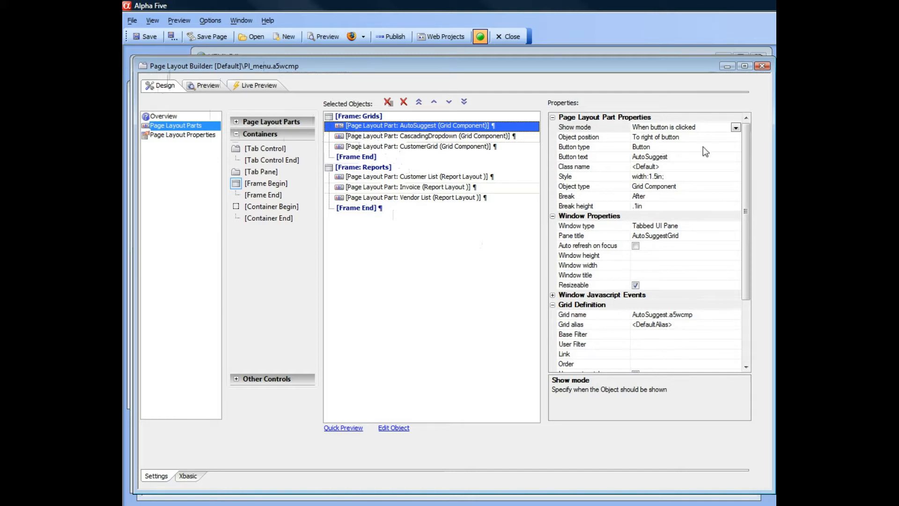
left_click(736, 127)
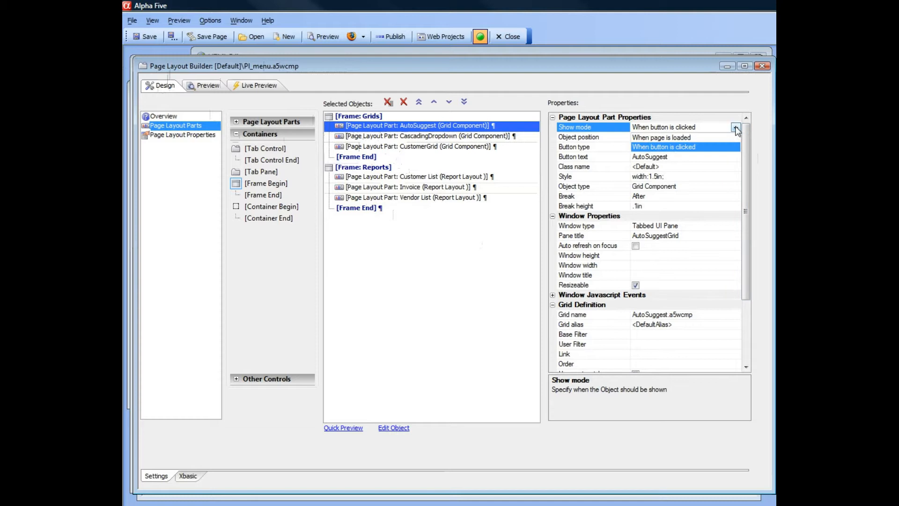
left_click(657, 148)
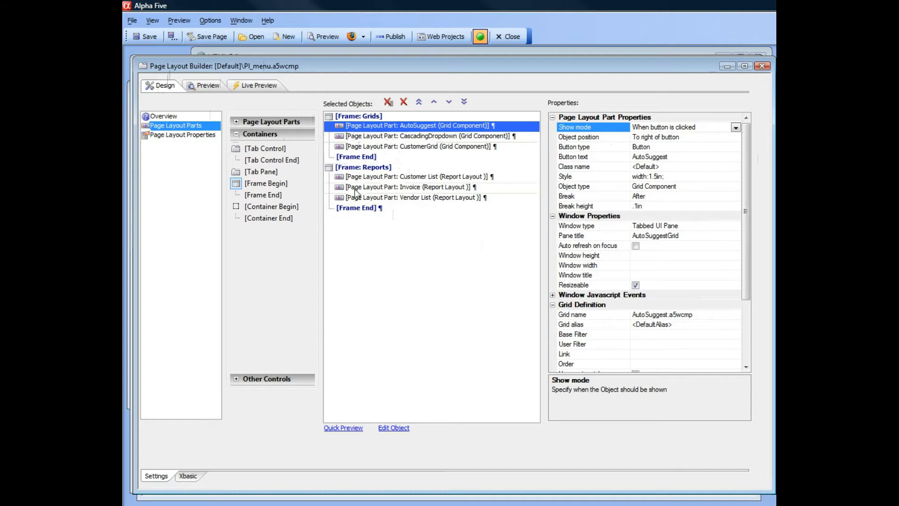
left_click(370, 139)
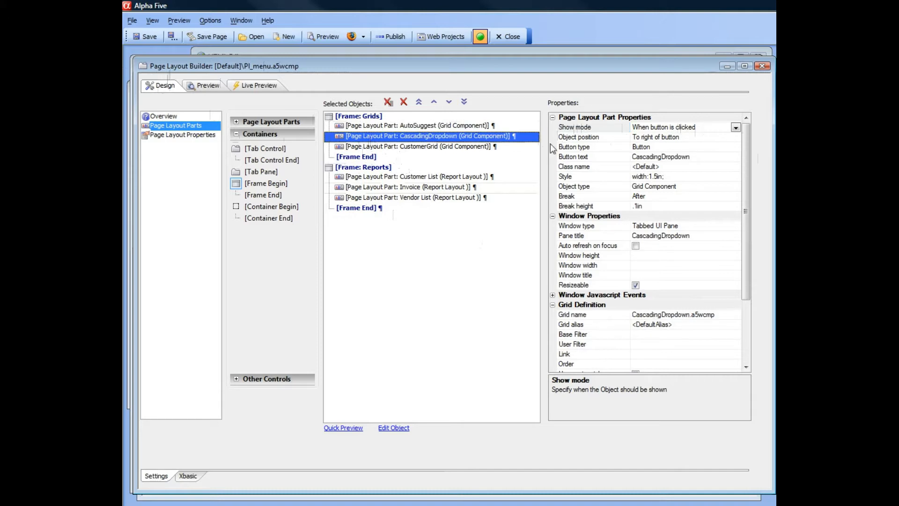
left_click(408, 146)
Step: Set the AutoSuggest part's Window type to Tabbed UI Pane and check the CascadingDropdown part's window properties
left_click(424, 126)
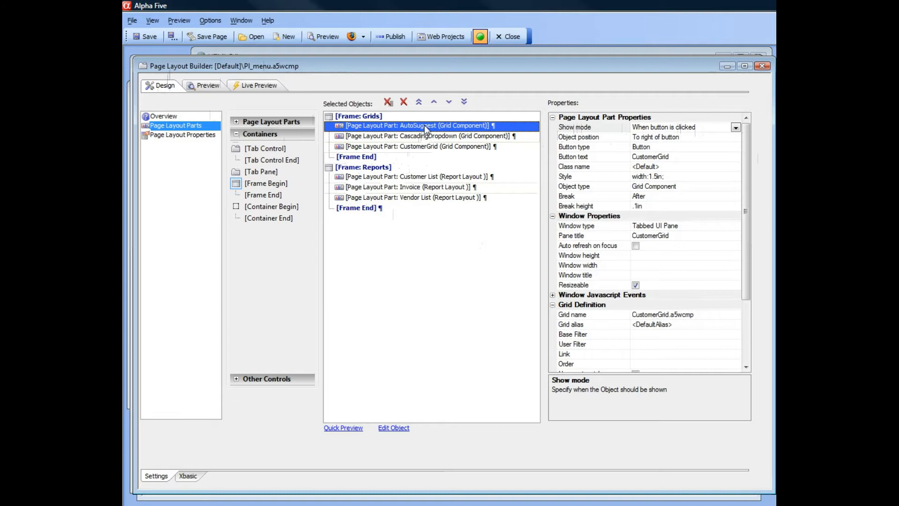
left_click(589, 228)
left_click(736, 226)
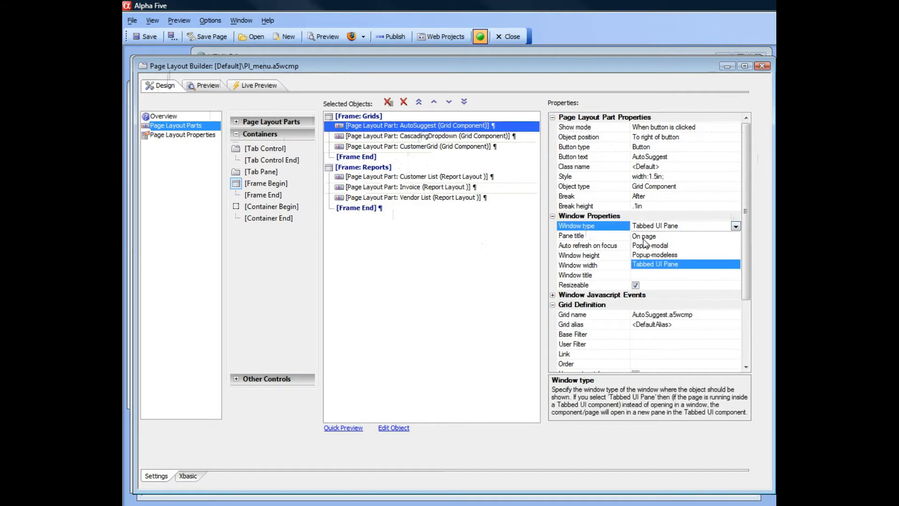
left_click(647, 265)
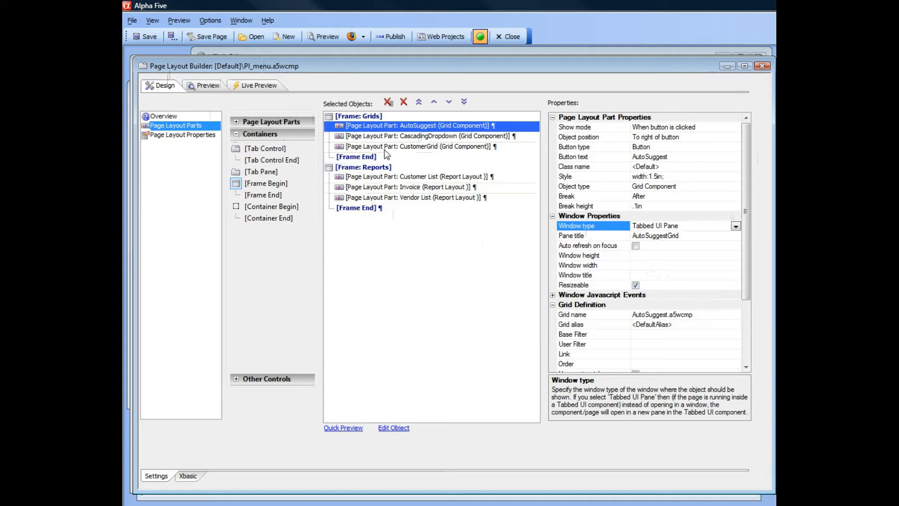
left_click(371, 136)
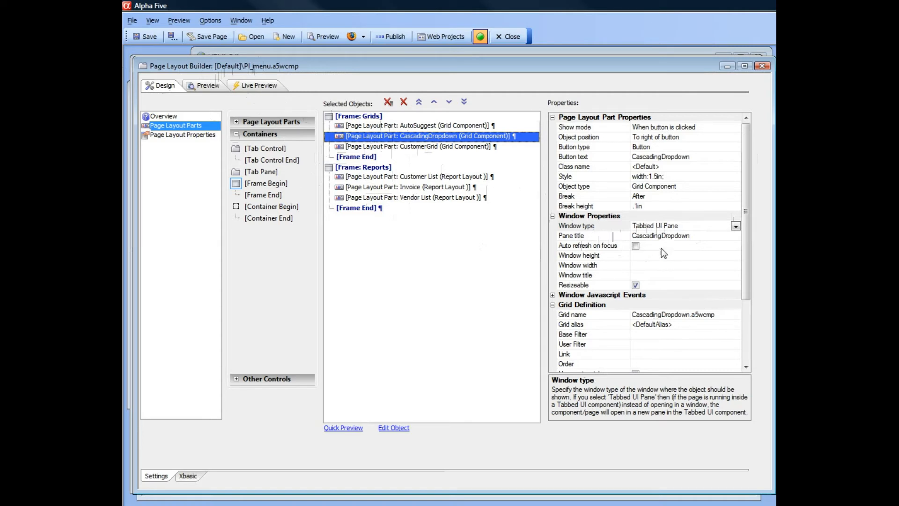
Step: Preview the page layout live, open AutoSuggest from its button, reposition the pop-up window and close it
left_click(248, 86)
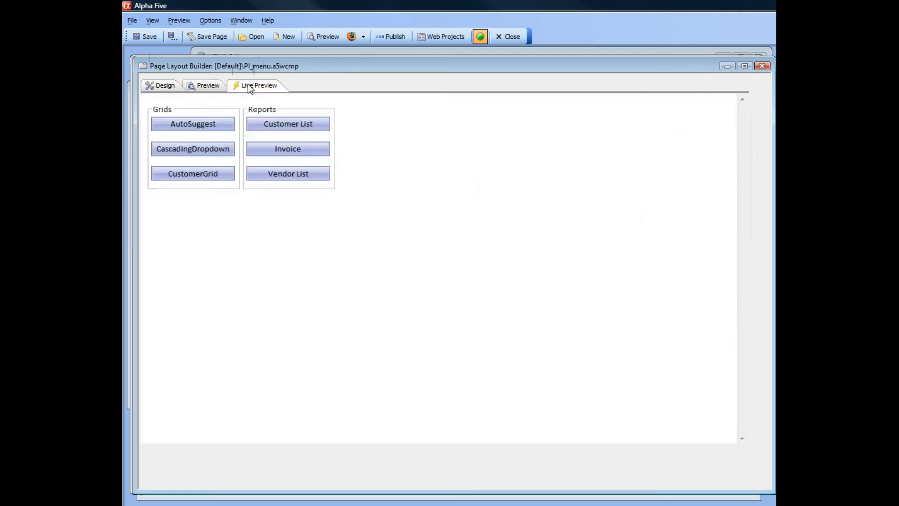
left_click(197, 122)
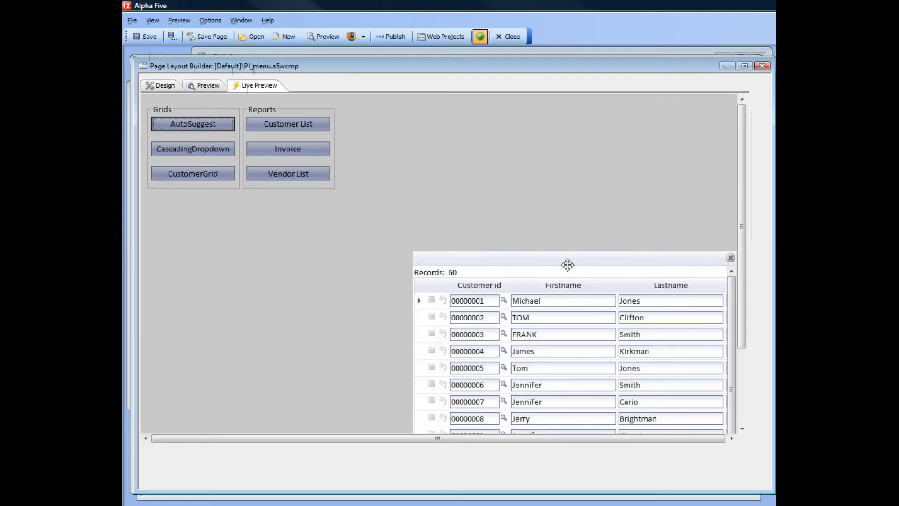
left_click_drag(556, 260, 370, 151)
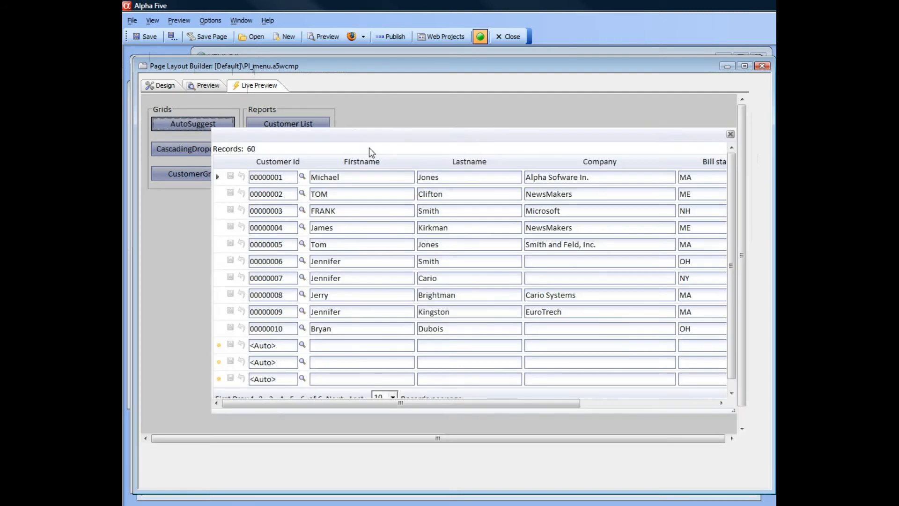
left_click(731, 135)
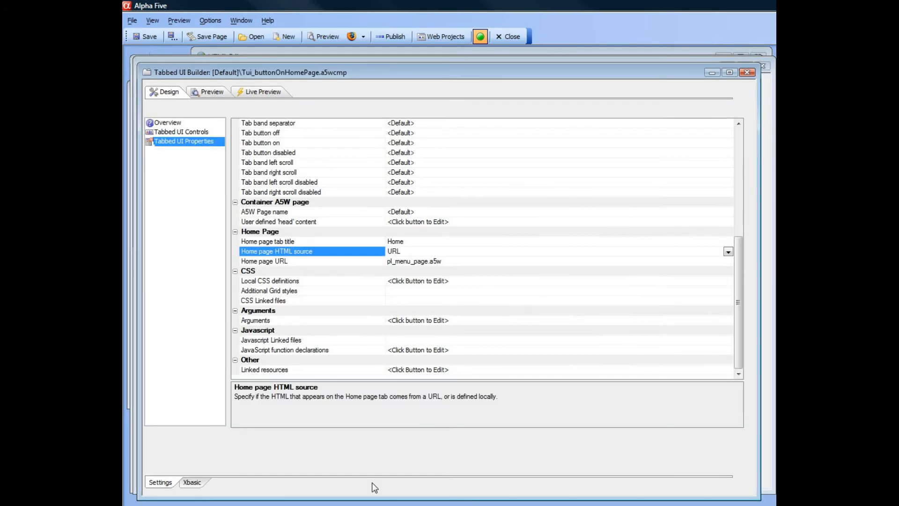
Step: Preview Tui_buttonOnHomePage live, open AutoSuggest and Invoice from the Home page, switch between their panes and return to Home
left_click(261, 93)
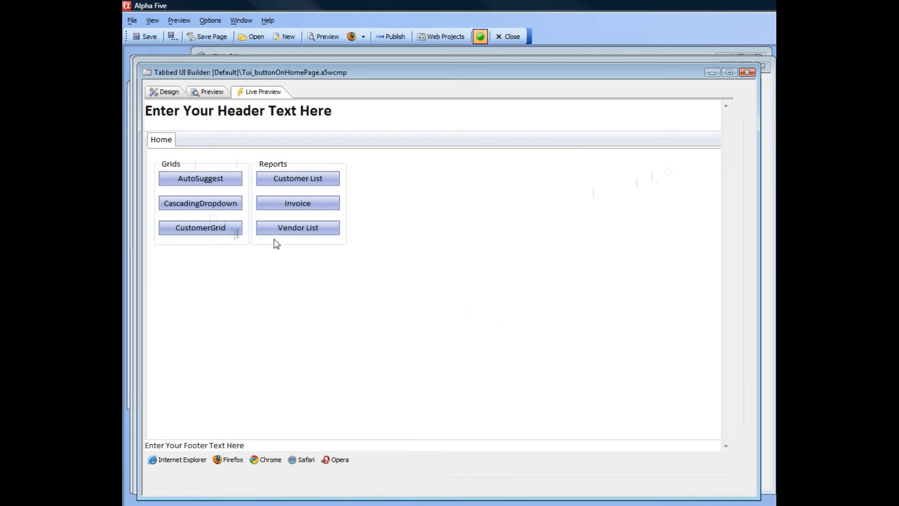
left_click(209, 178)
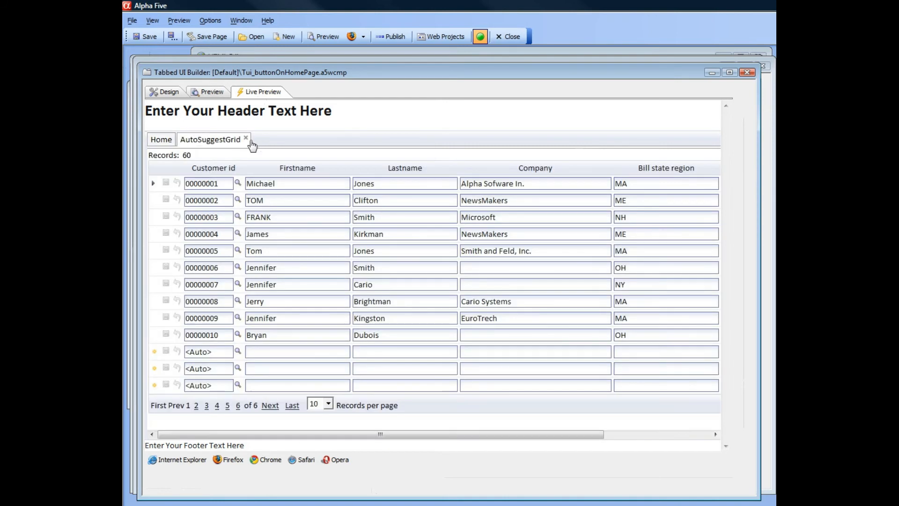
left_click(162, 140)
left_click(294, 203)
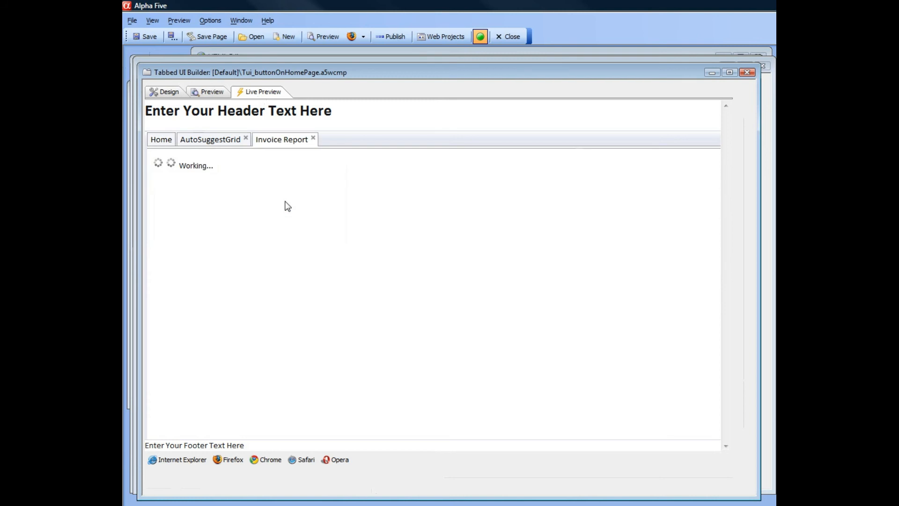
left_click(217, 143)
left_click(255, 141)
left_click(161, 139)
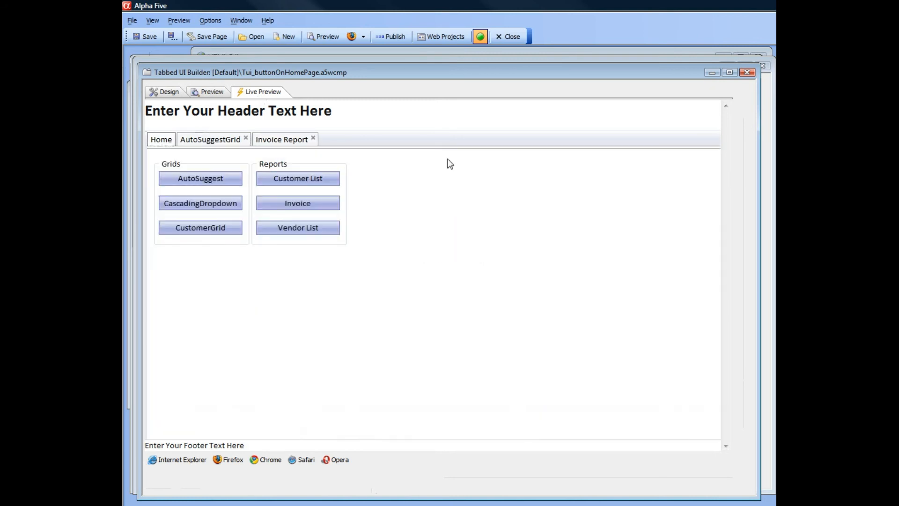